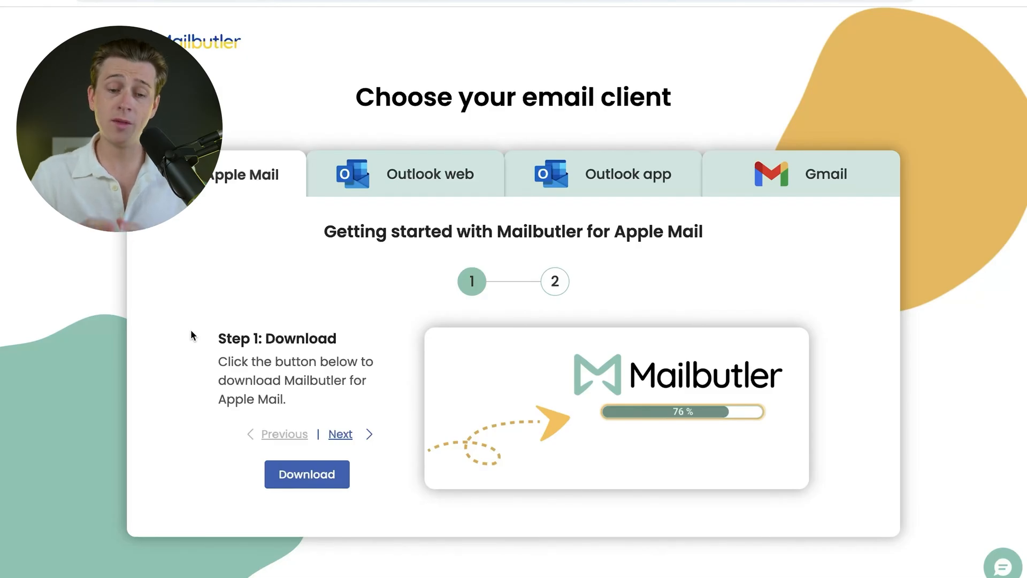
Step: Show Mailbutler's getting-started instructions for the Gmail email client
left_click(813, 187)
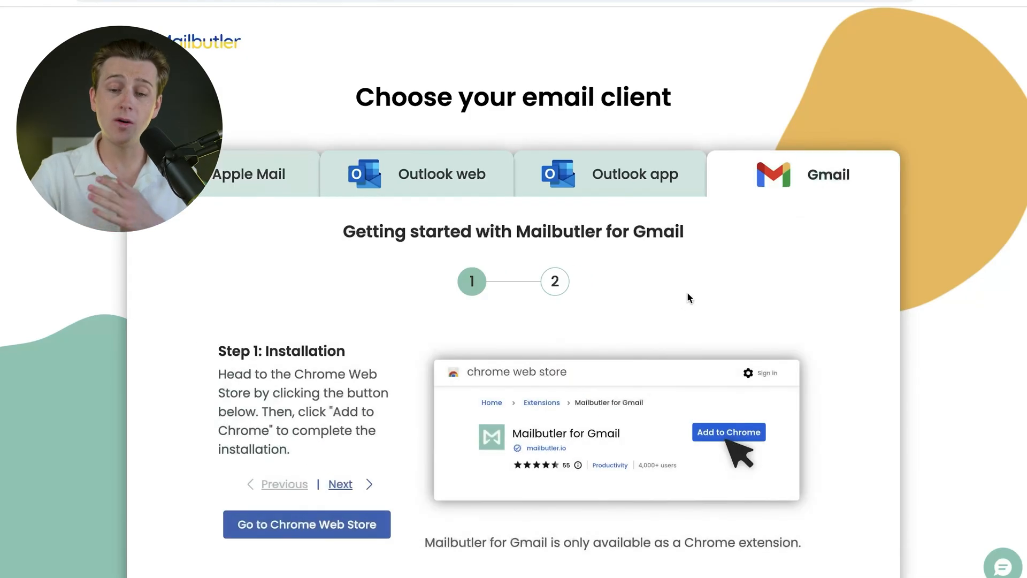
scroll(682, 298, "down", 1)
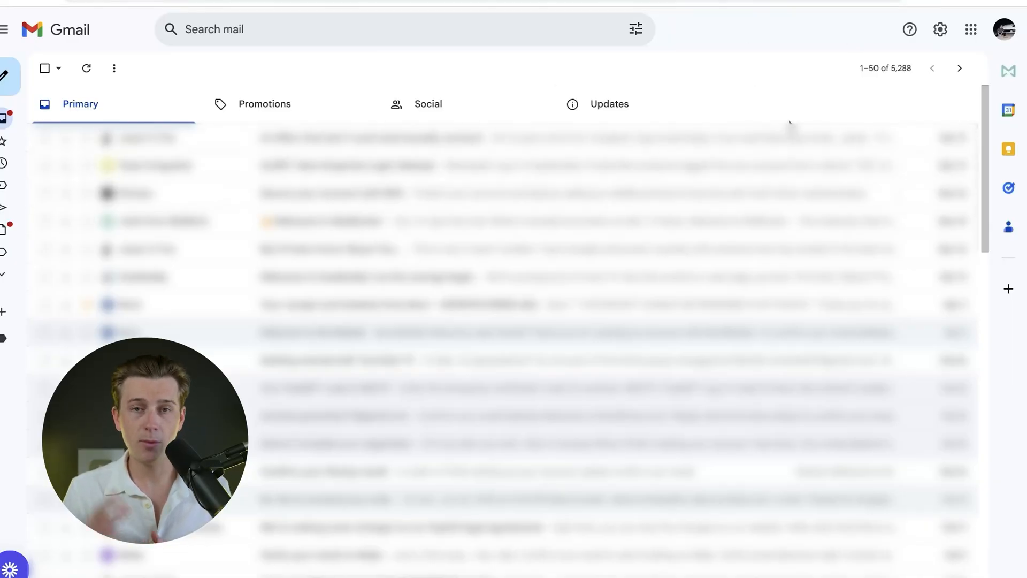
Step: Switch to Gmail, open the Mailbutler sidebar and view its Activity section
left_click(1009, 74)
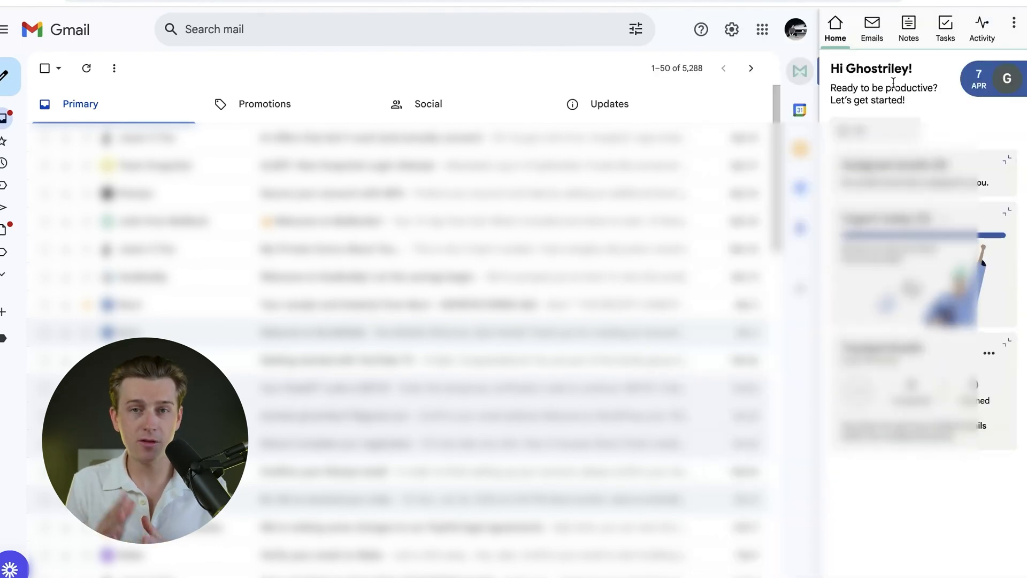
left_click(982, 29)
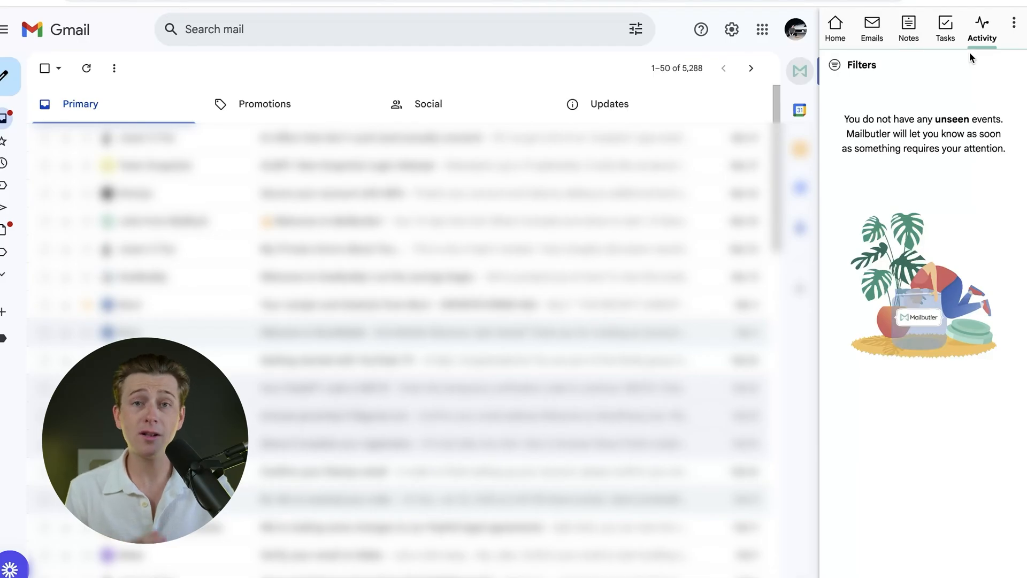
left_click(1019, 24)
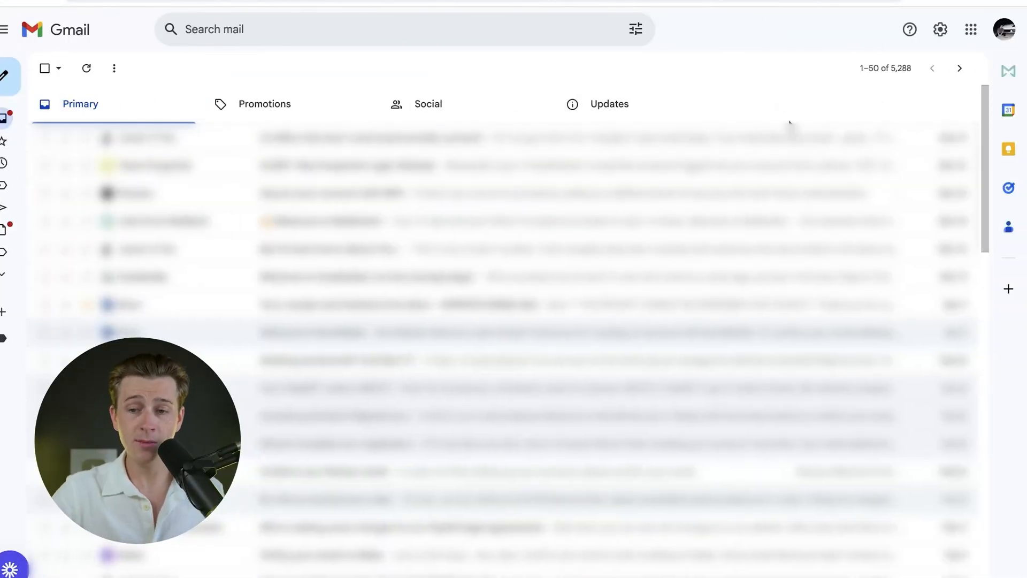
Step: Open the Mailbutler sidebar and look through its Emails, Notes, Tasks and Activity sections
left_click(1009, 75)
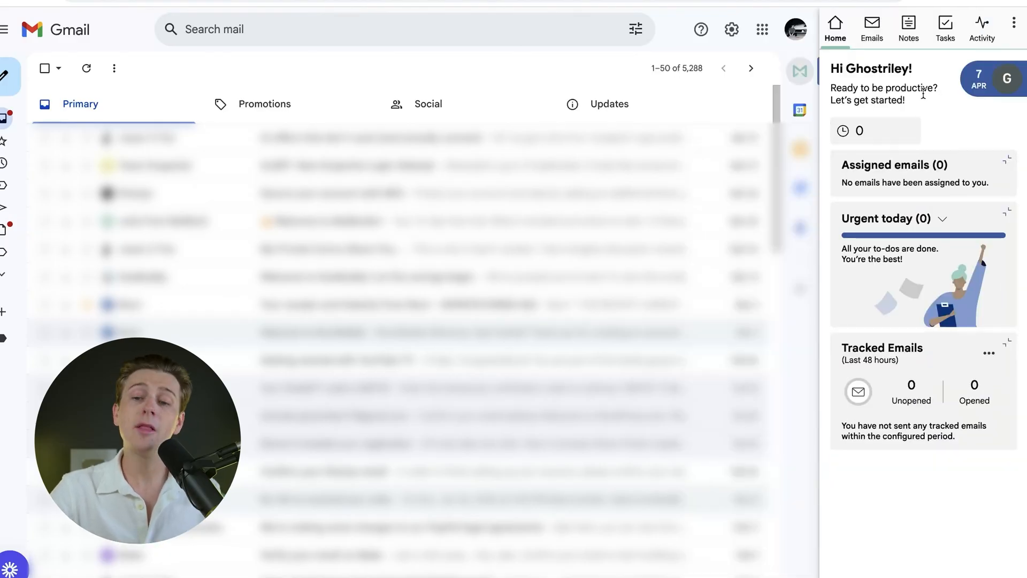
left_click(869, 27)
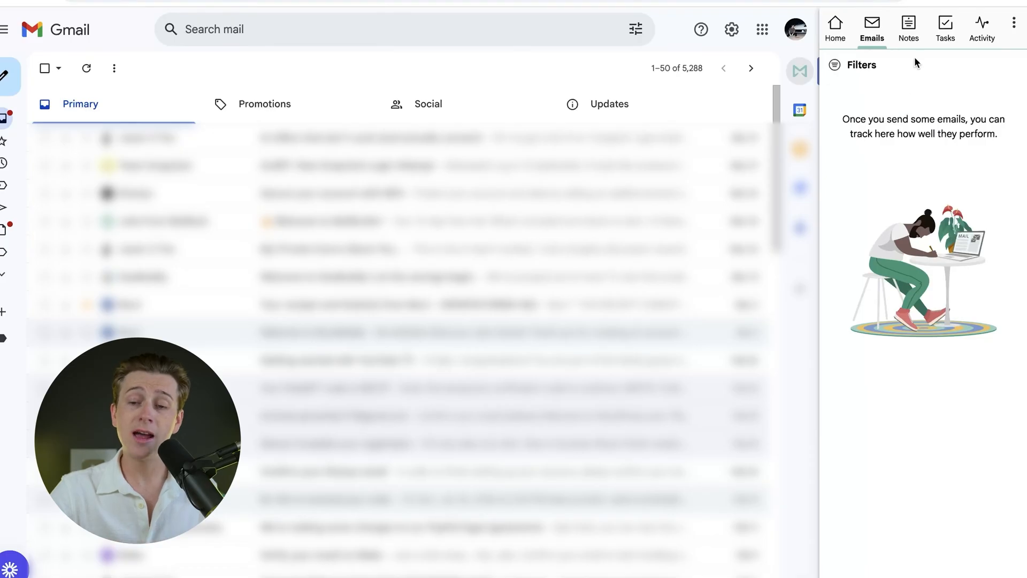
left_click(907, 35)
left_click(947, 33)
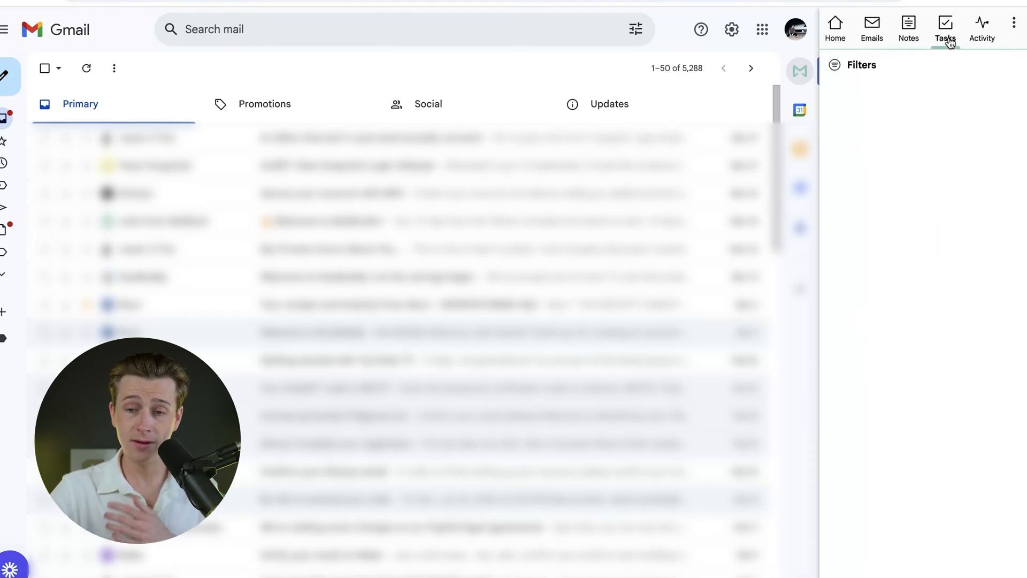
left_click(983, 34)
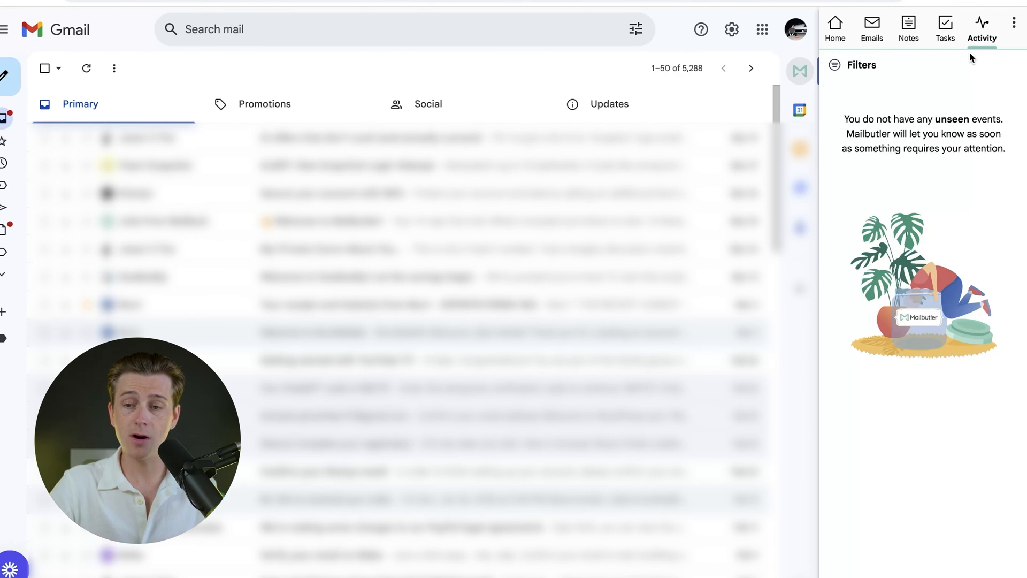
Step: Create a new email signature in Mailbutler's signature manager and name it TEST
left_click(1013, 23)
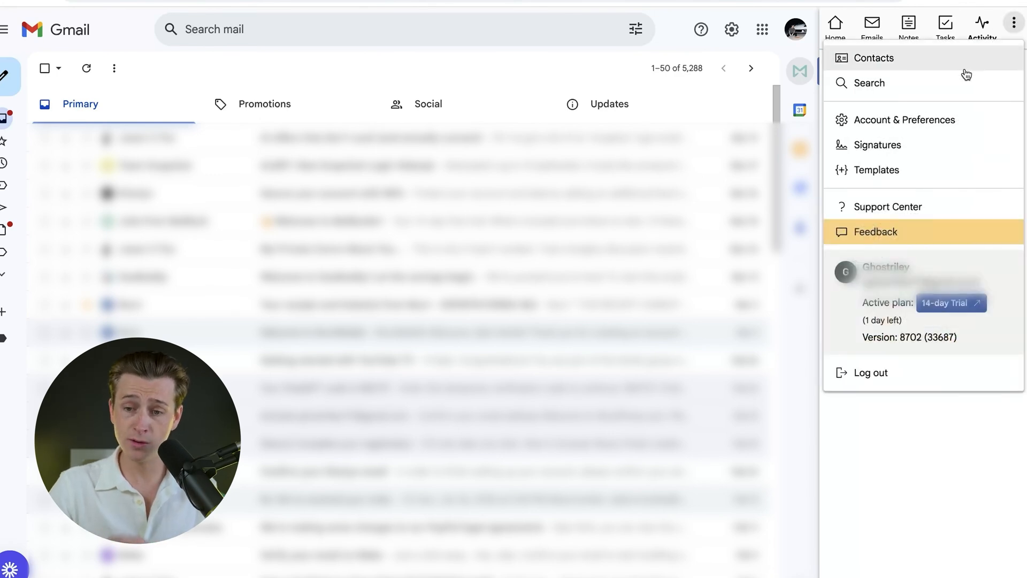
left_click(913, 148)
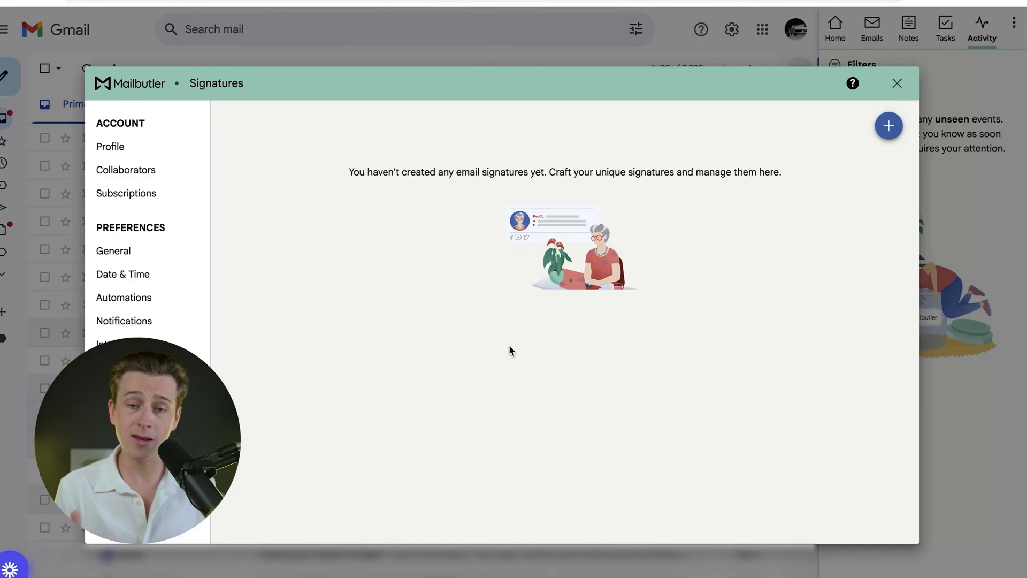
left_click(892, 129)
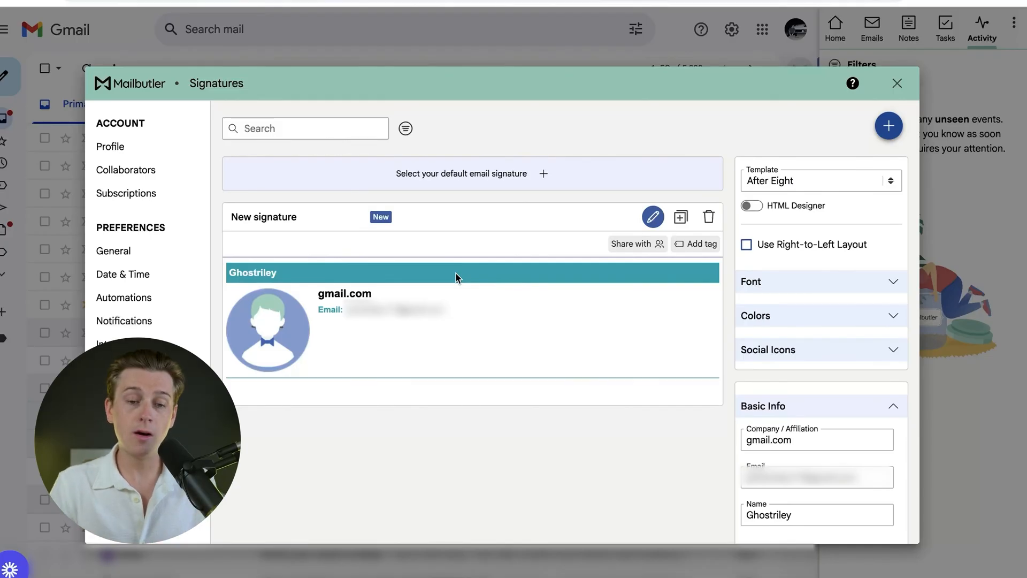
left_click(287, 217)
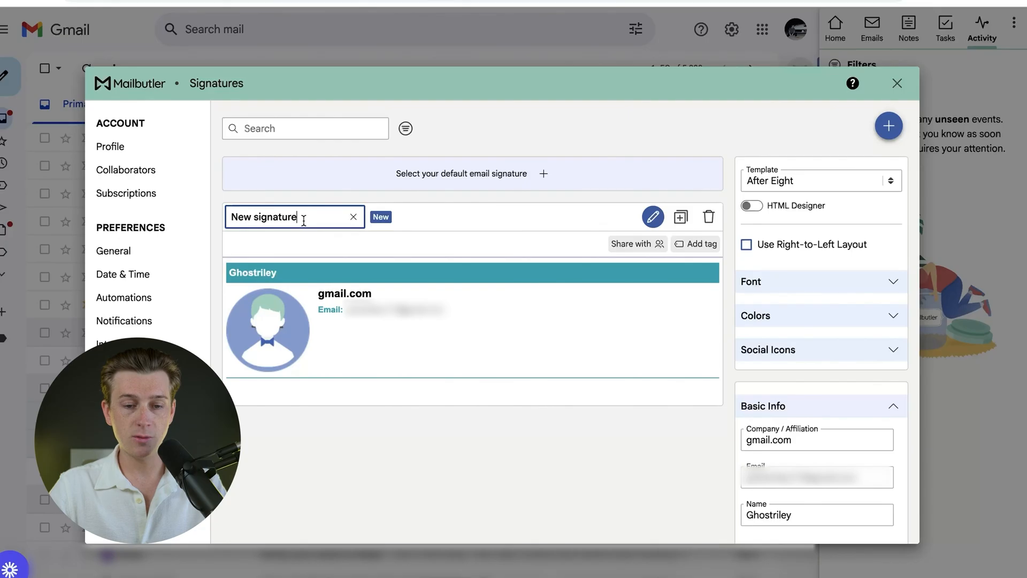
key("super+BackSpace")
type("TEST")
left_click(340, 244)
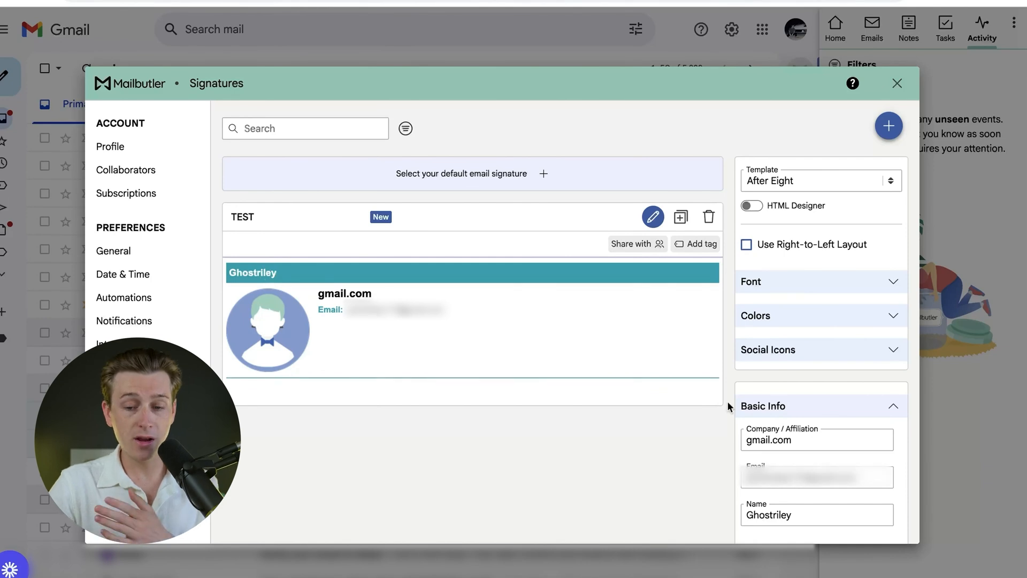
Step: In the signature's basic info, enter the sender's full name and set the company to TEST LLC
scroll(827, 456, "down", 3)
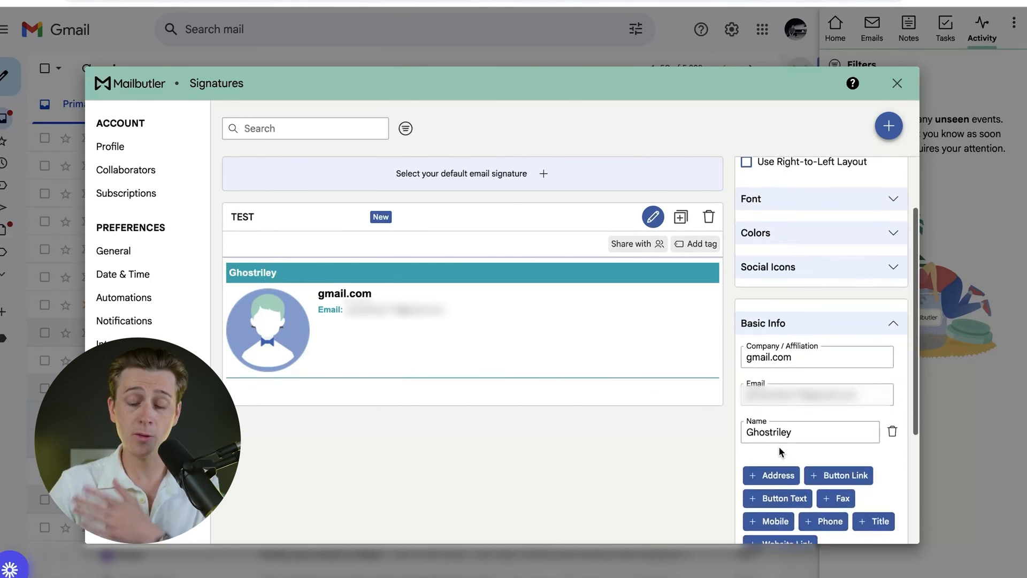
double_click(789, 425)
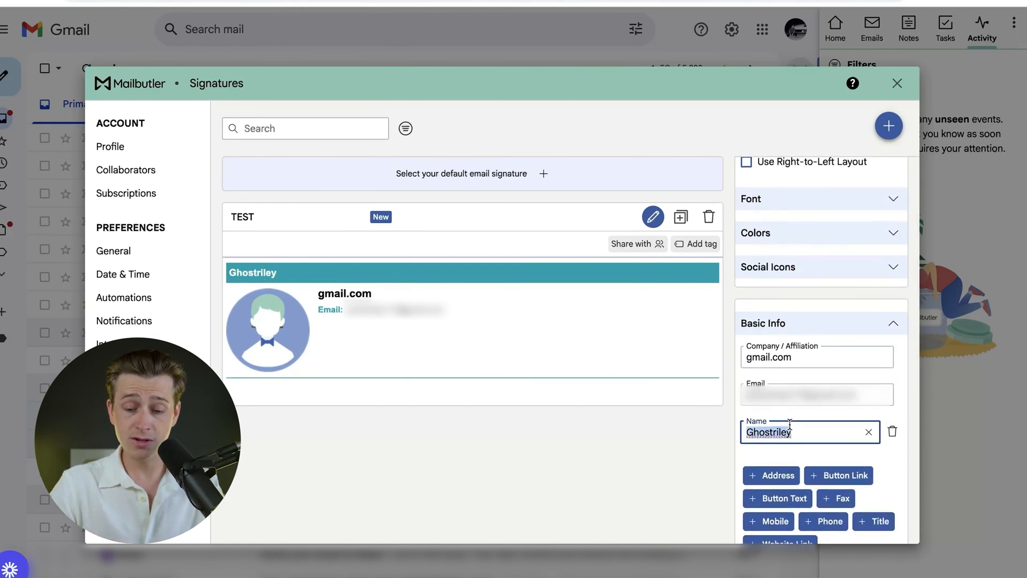
type("Kyle He")
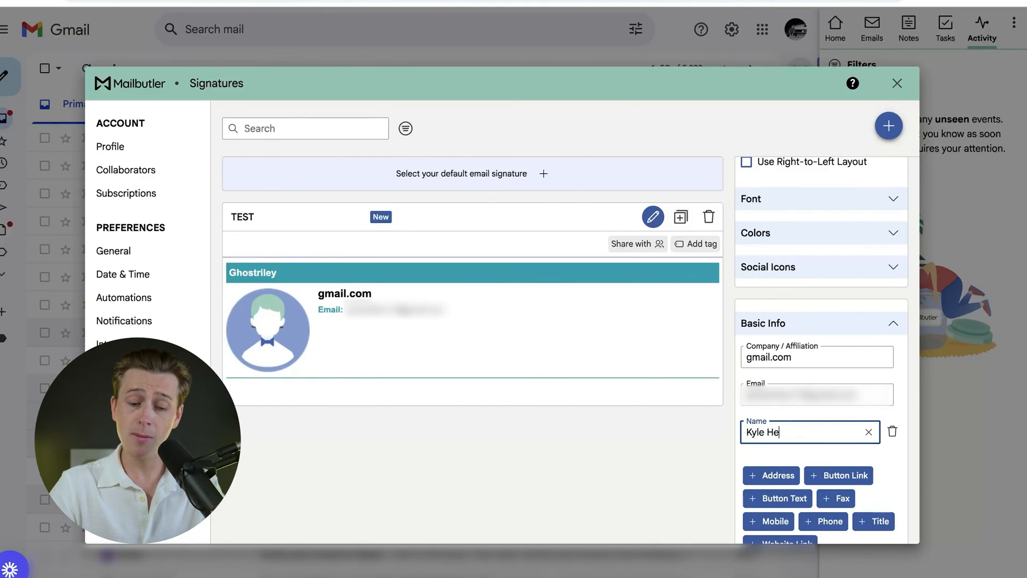
type("rbel")
left_click(803, 357)
double_click(802, 357)
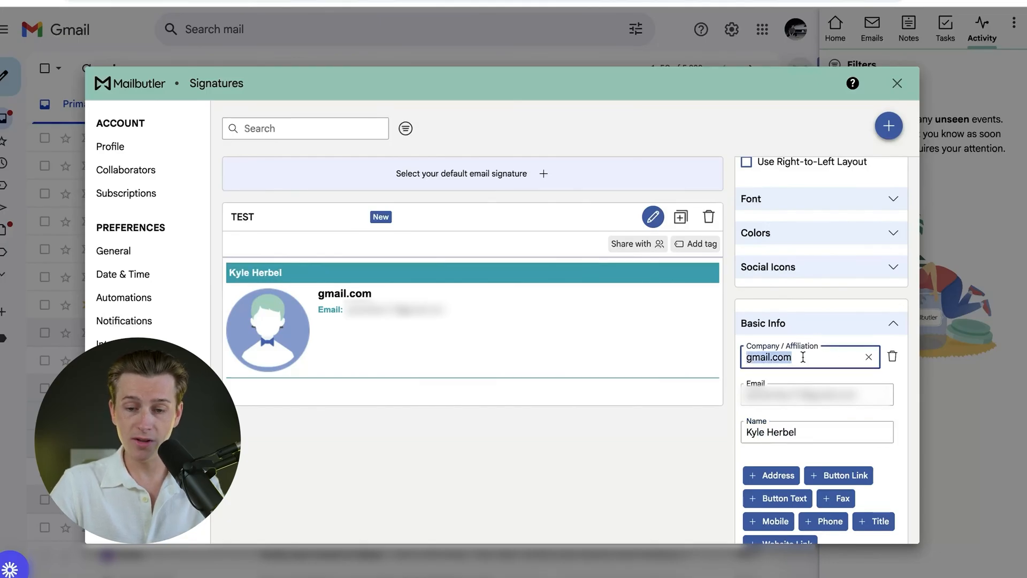
key("BackSpace")
type("TEST LLC")
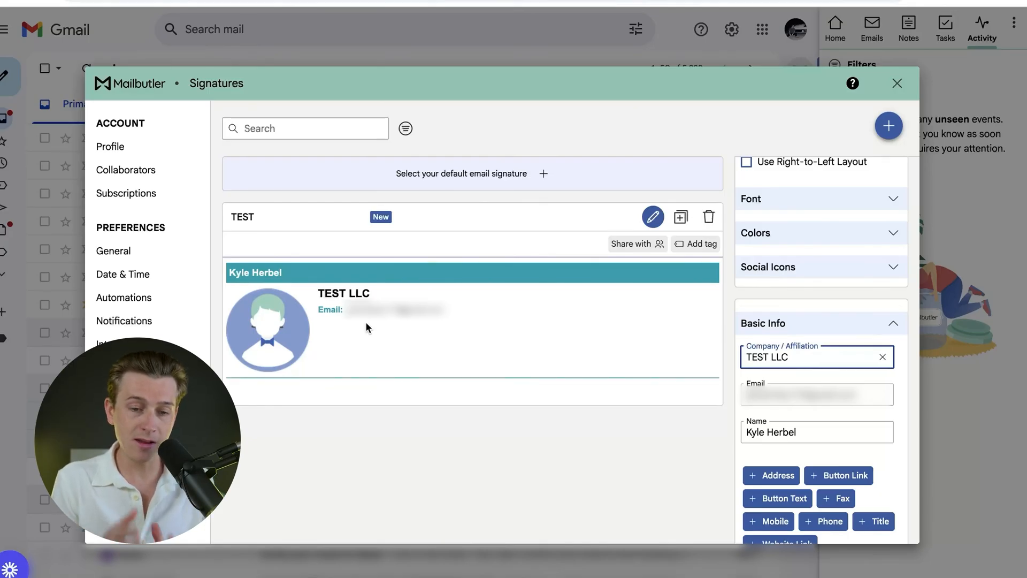
Step: Set the signature's font size to 20 and its font to Arial Black
scroll(776, 262, "up", 2)
left_click(796, 252)
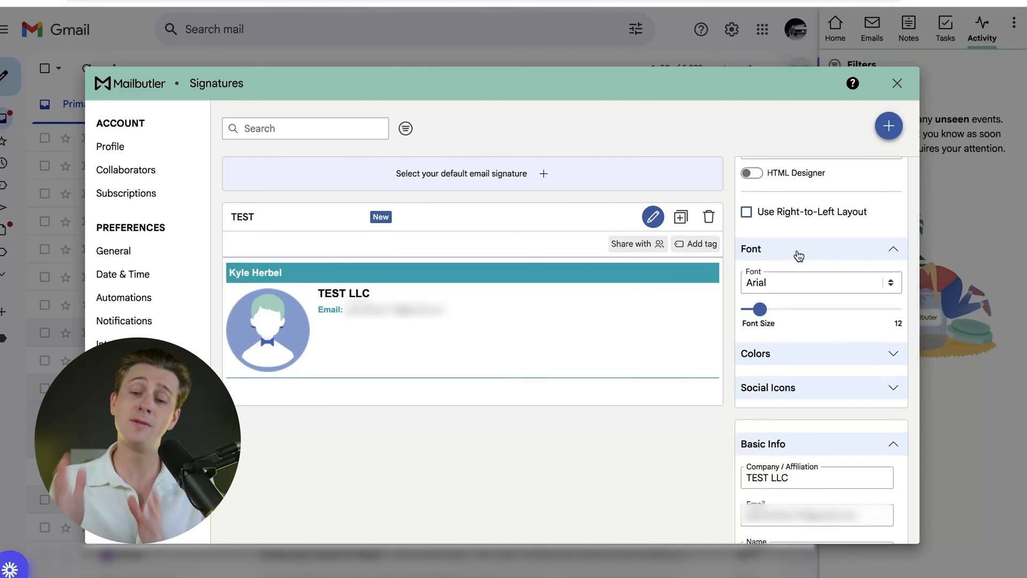
left_click_drag(759, 309, 799, 310)
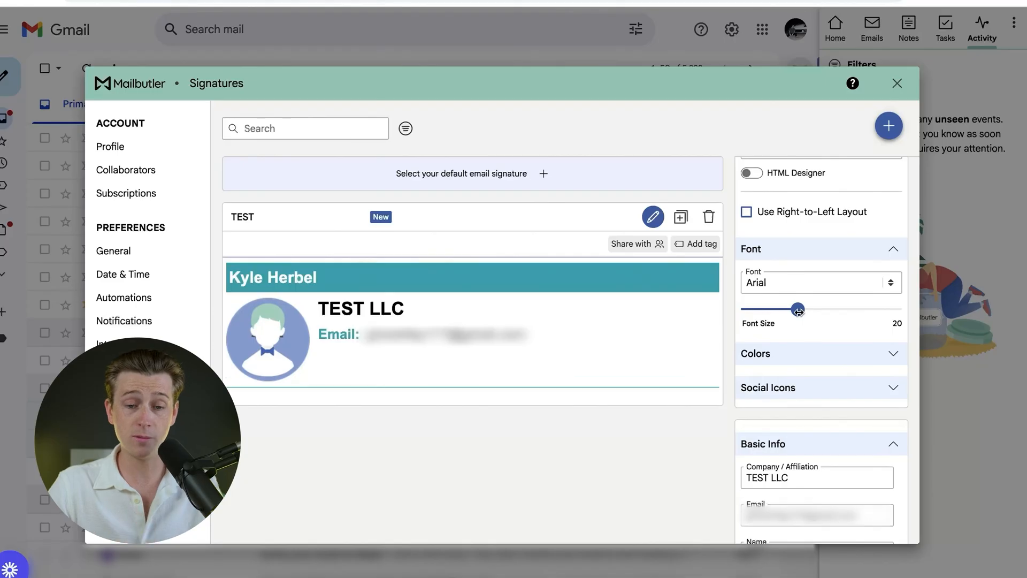
left_click(802, 282)
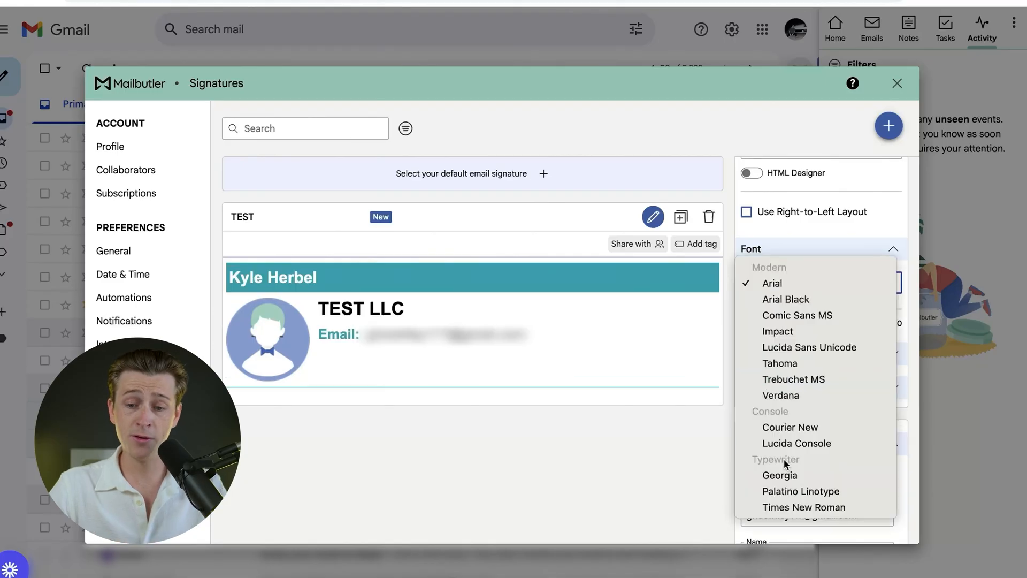
left_click(795, 300)
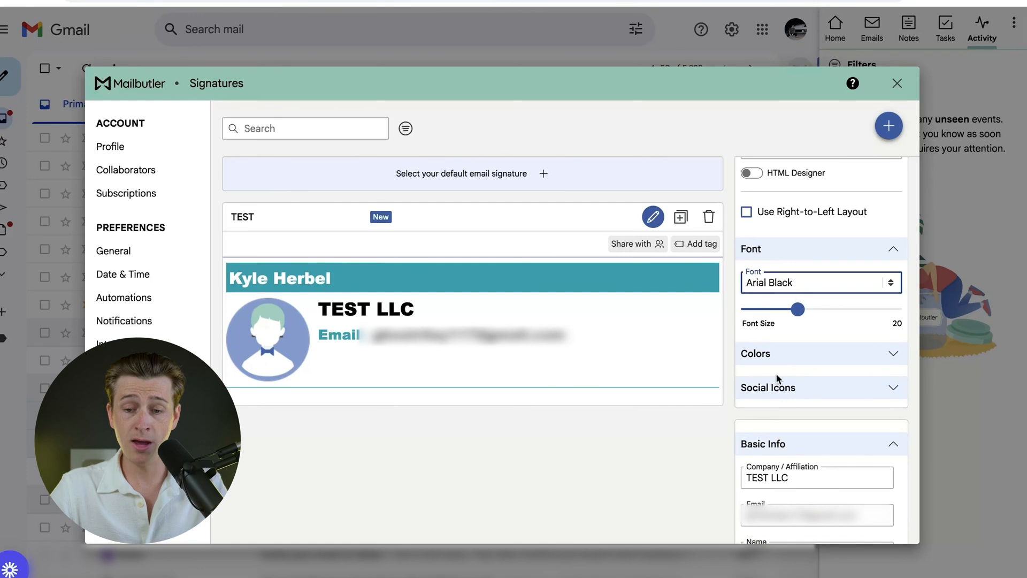
Step: Examine the signature's social icon options for size, roundness, color and style
left_click(778, 393)
scroll(777, 393, "down", 2)
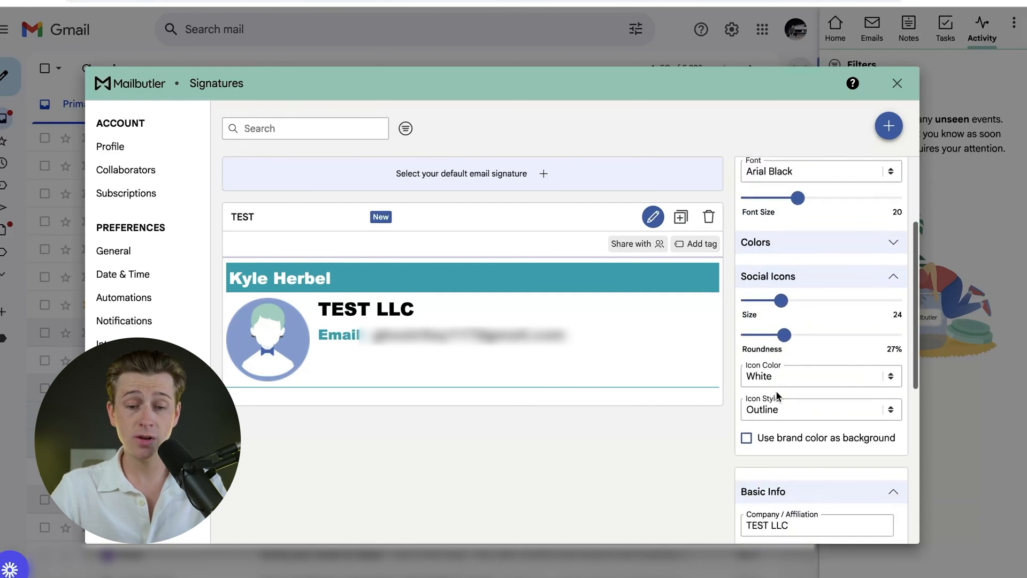
scroll(778, 396, "down", 1)
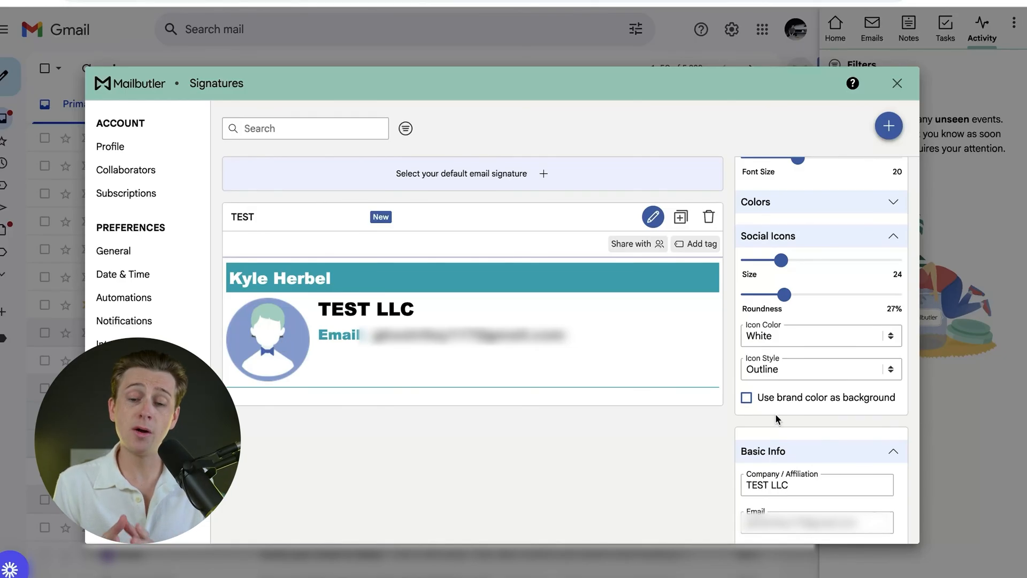
Step: Replace the signature's placeholder picture with the white-on-black brain logo image, keeping the full image in the crop
scroll(775, 413, "down", 5)
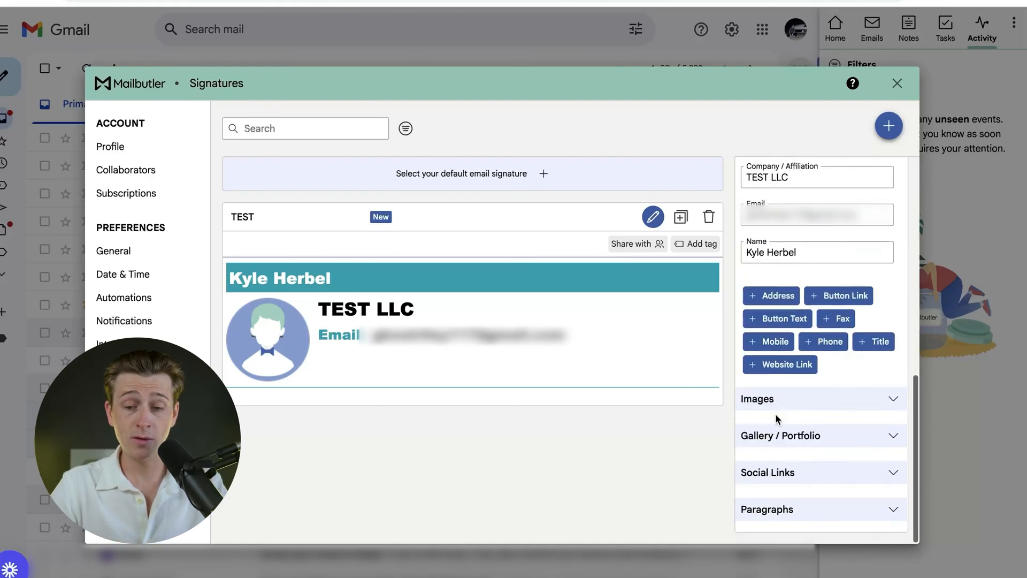
left_click(787, 402)
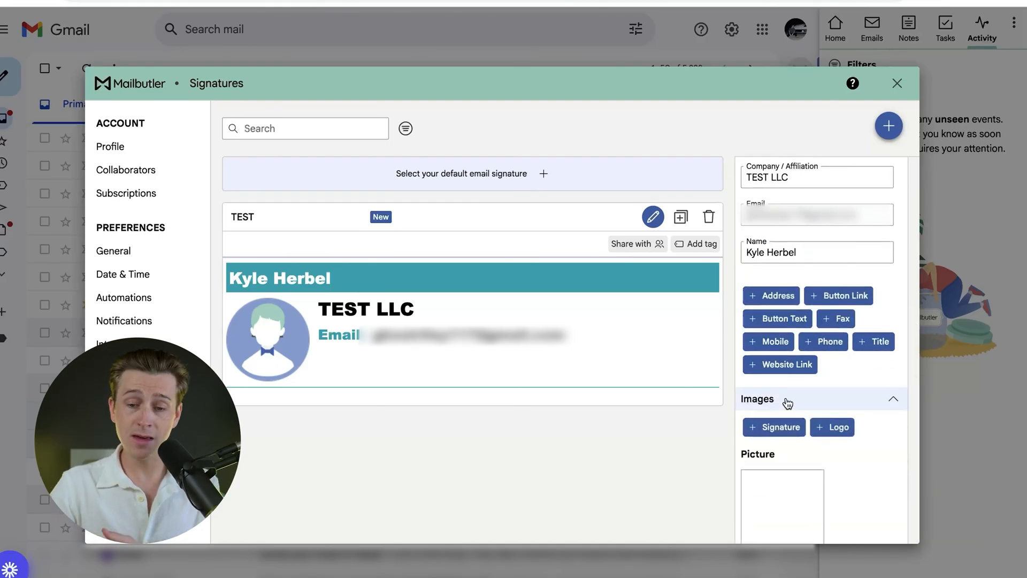
scroll(786, 399, "down", 3)
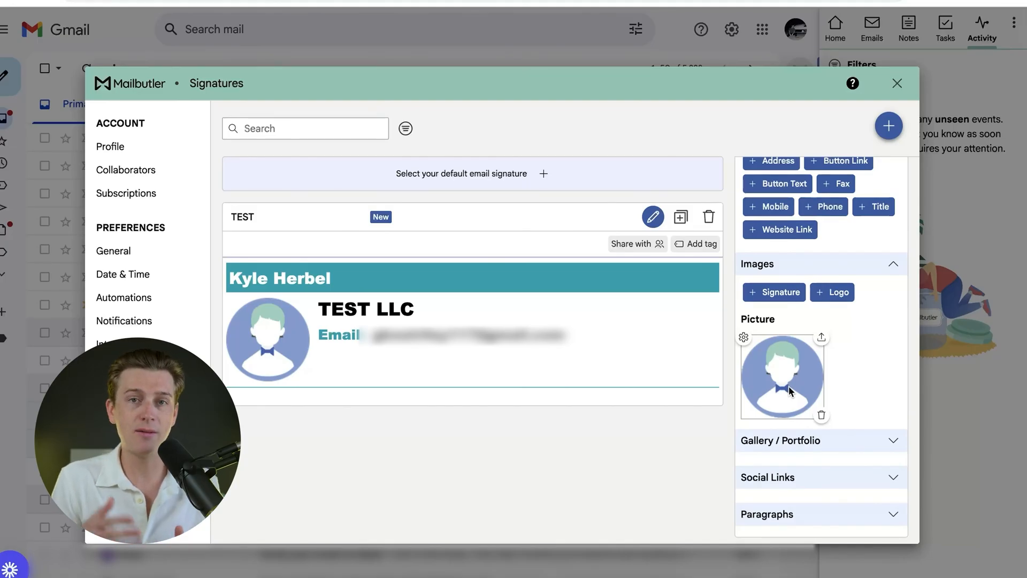
left_click(788, 386)
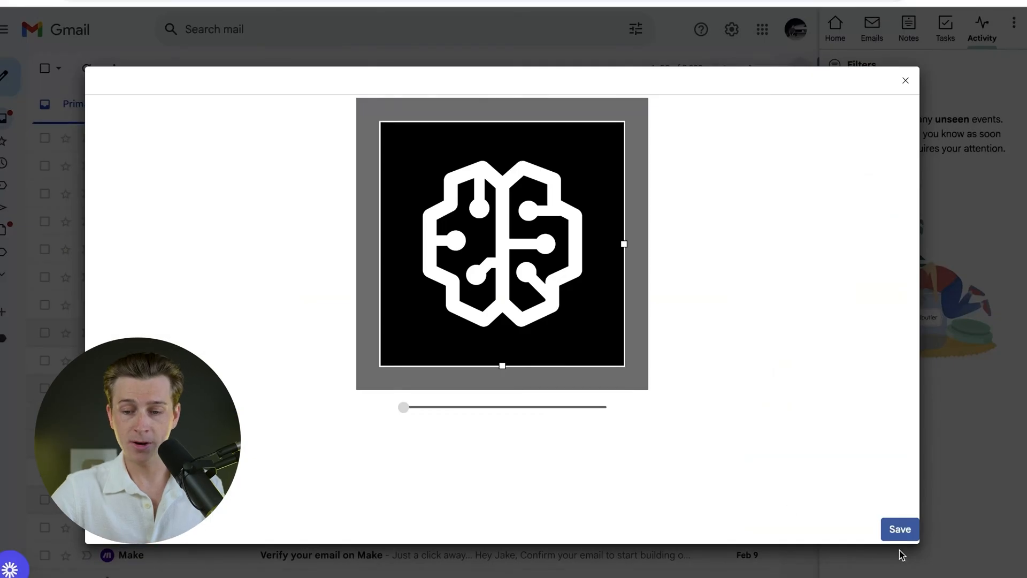
left_click(901, 530)
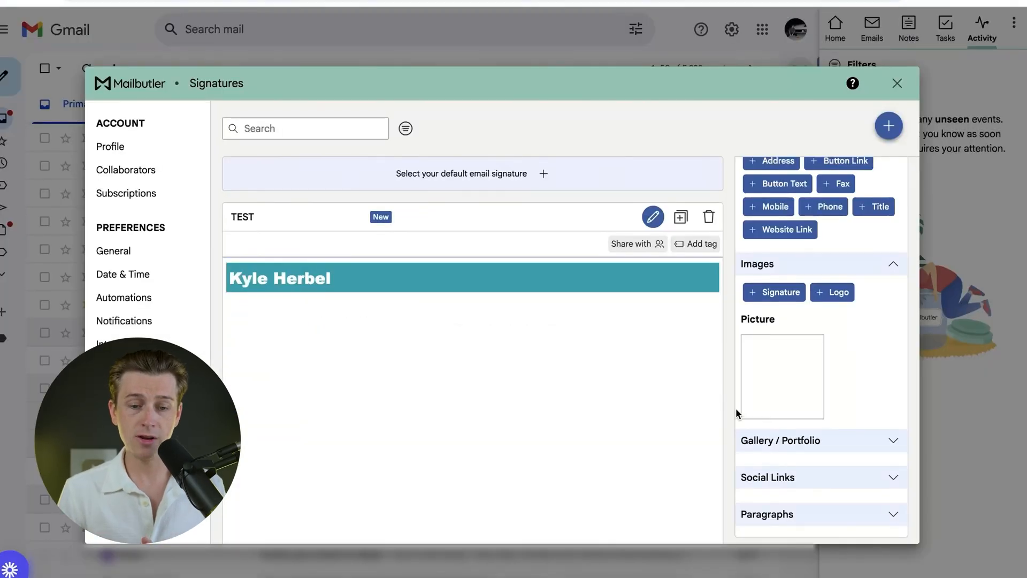
Step: Reduce the width of the signature picture to about 161 px
mouse_move(755, 339)
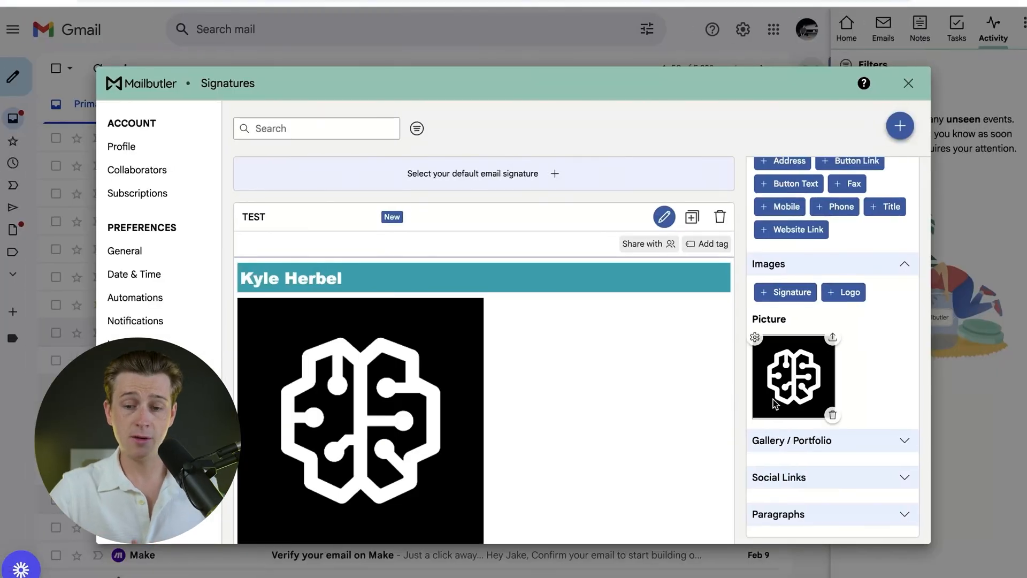
left_click(755, 338)
left_click_drag(832, 254, 788, 255)
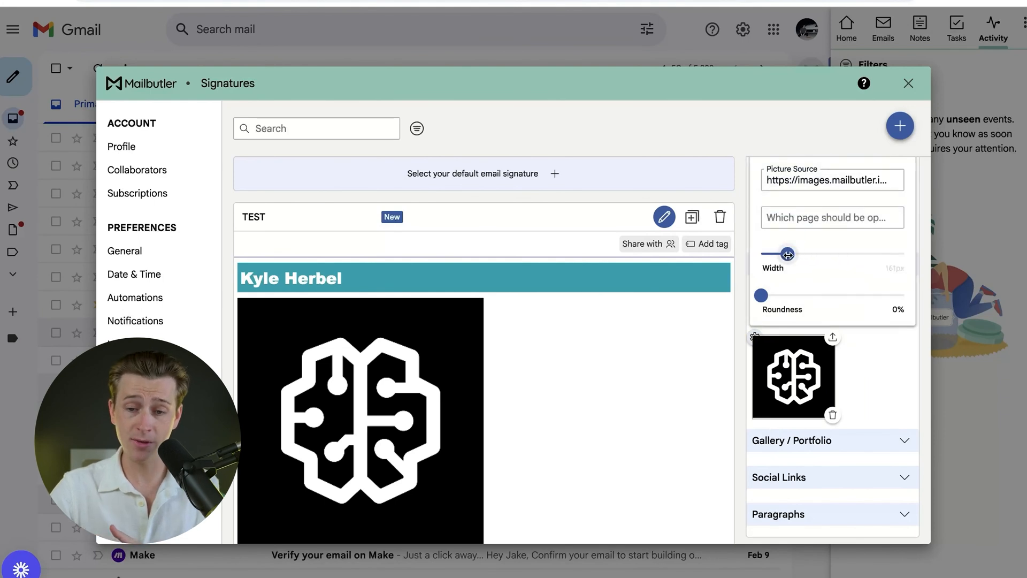
left_click(869, 393)
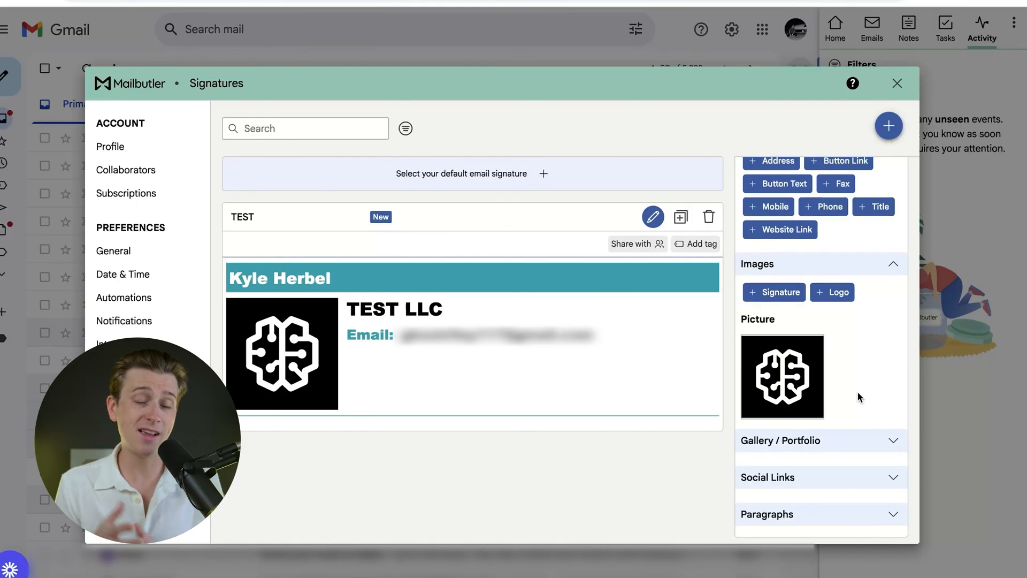
Step: Expand the signature's Gallery / Portfolio and Social Links sections to view the options for adding media and social profiles
left_click(882, 435)
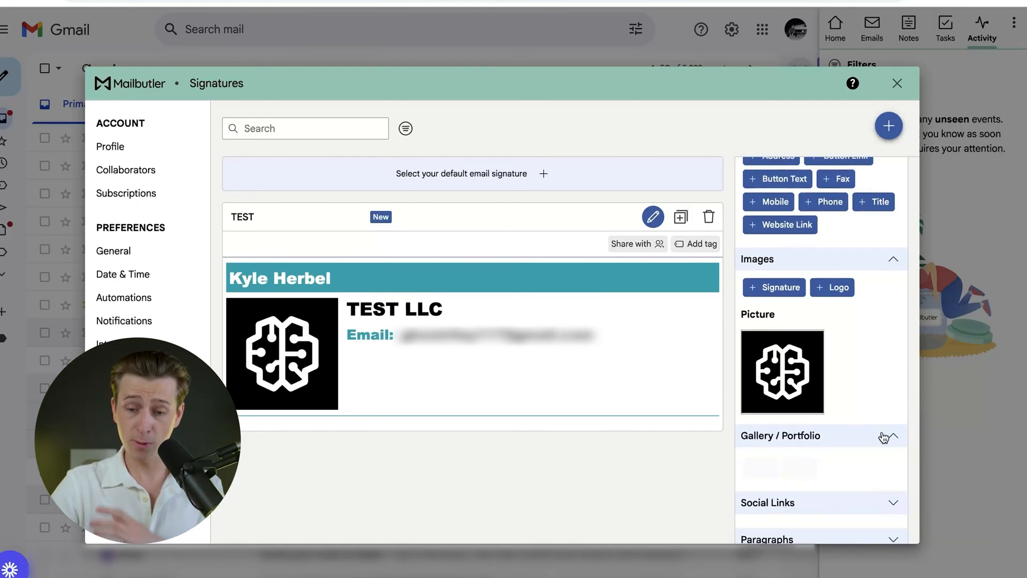
scroll(856, 431, "down", 1)
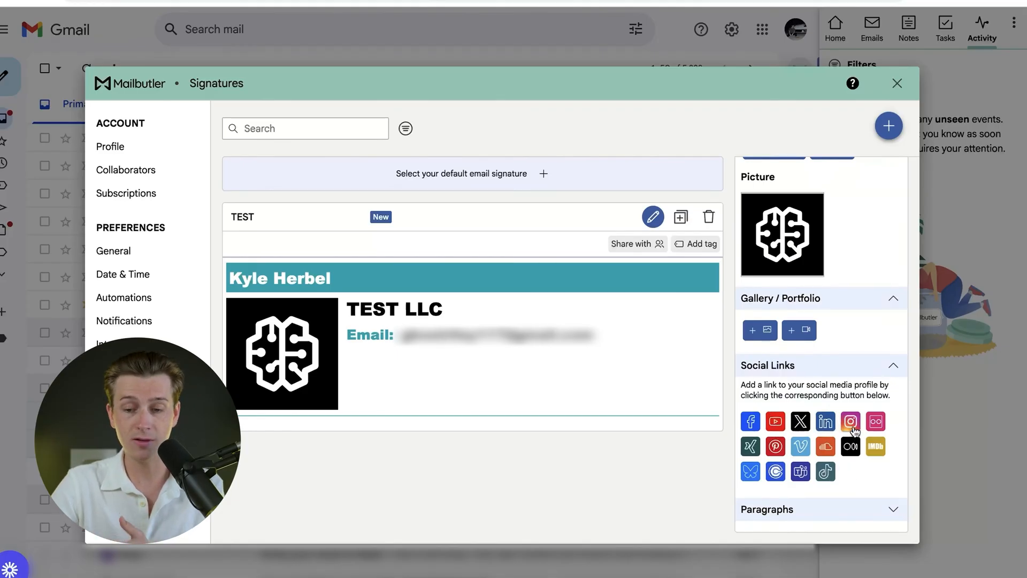
Step: Expand the signature's Paragraphs section to view the options for adding a closing and a disclaimer
left_click(870, 508)
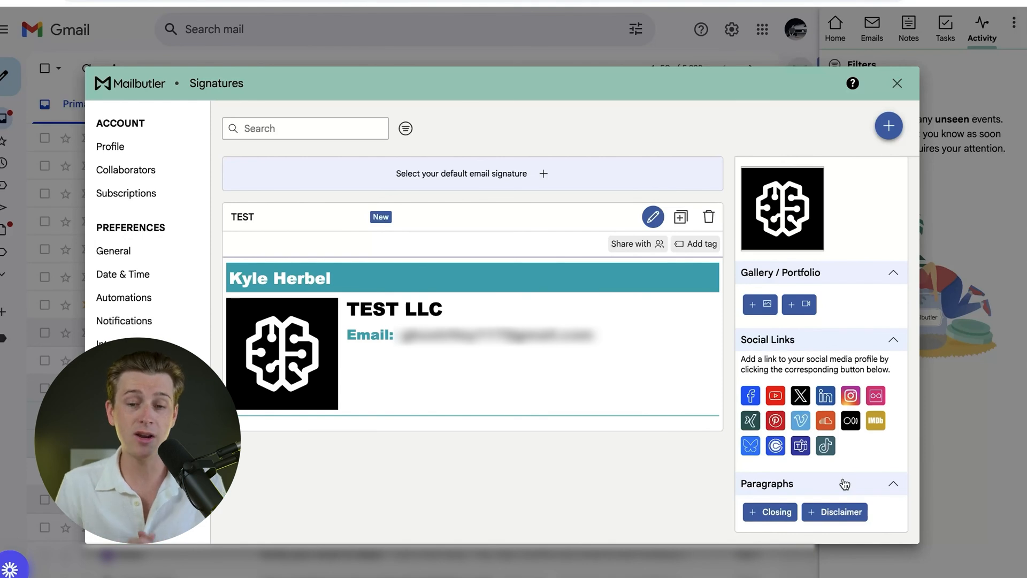
scroll(845, 485, "up", 10)
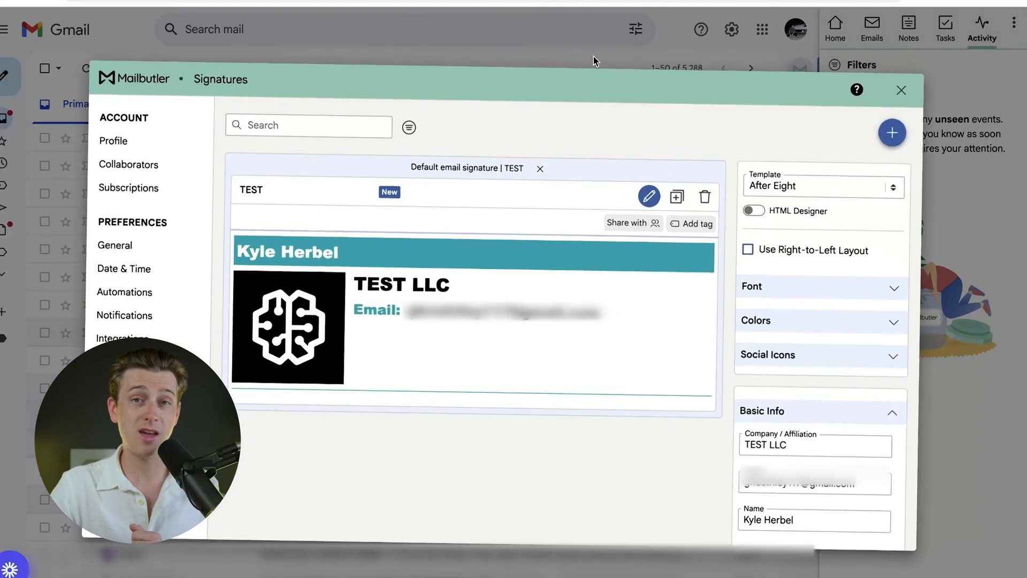
Step: Close the Signatures window and start composing a new email in Gmail
left_click(901, 89)
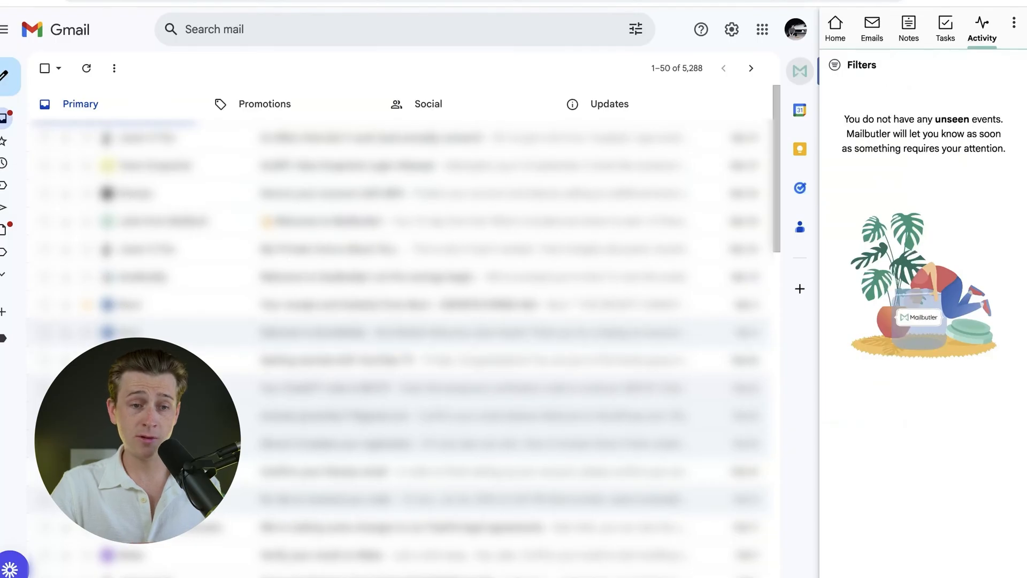
left_click(8, 75)
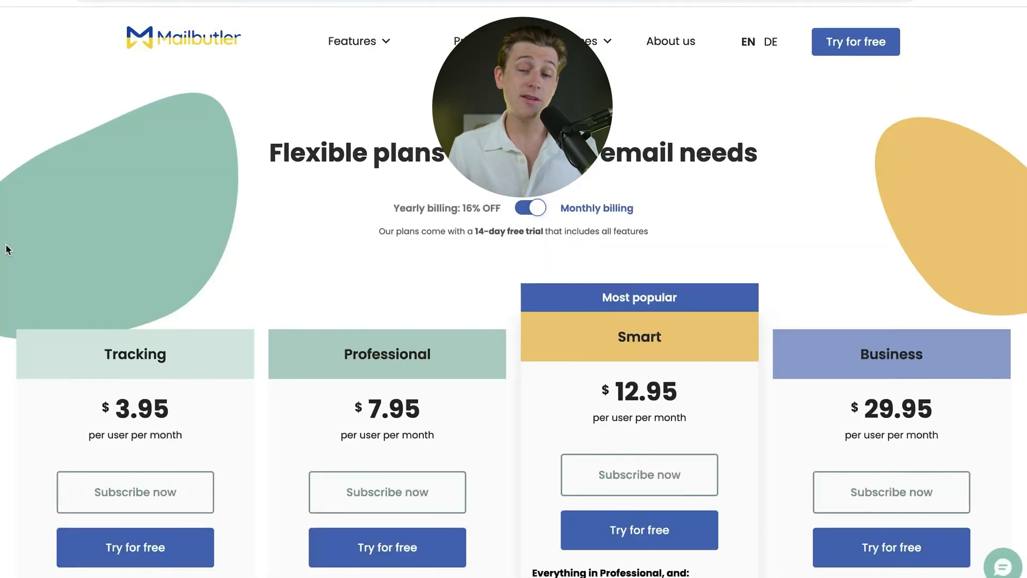
Step: Compare the monthly prices and included features of the Tracking, Professional, Smart and Business plans on the Mailbutler pricing page
scroll(6, 249, "down", 4)
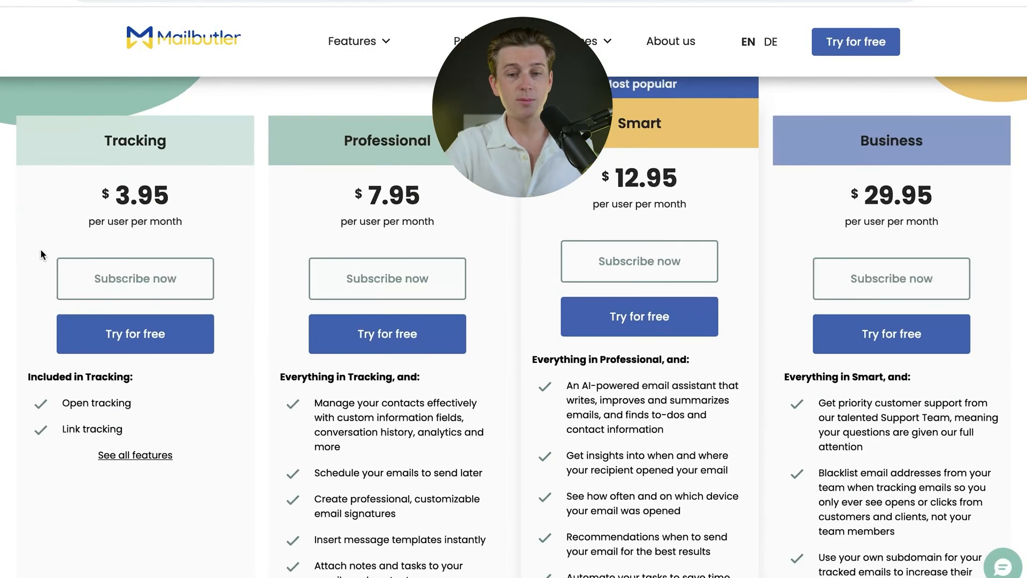
scroll(41, 256, "up", 1)
scroll(429, 212, "down", 8)
scroll(429, 212, "down", 1)
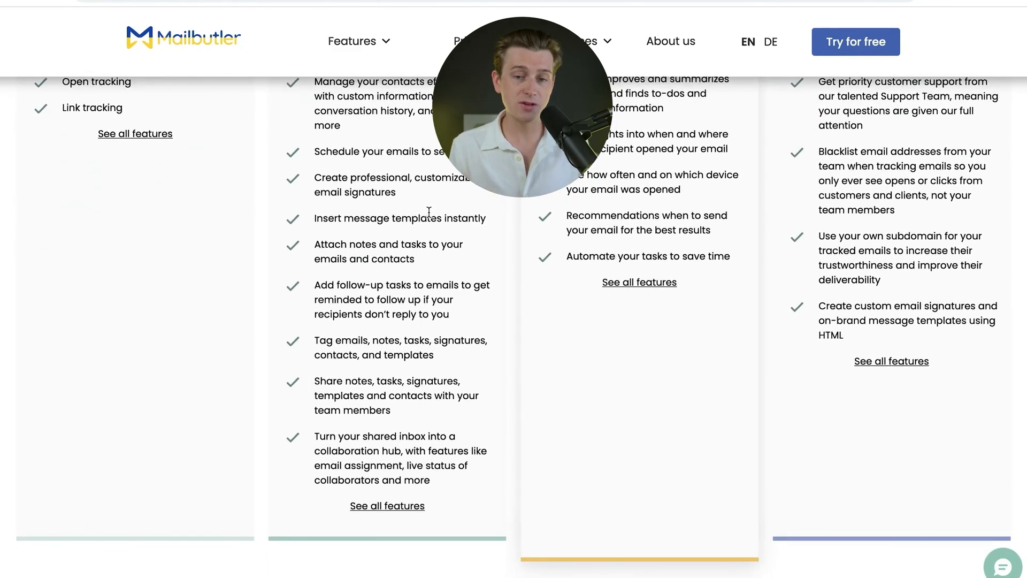
scroll(429, 212, "up", 10)
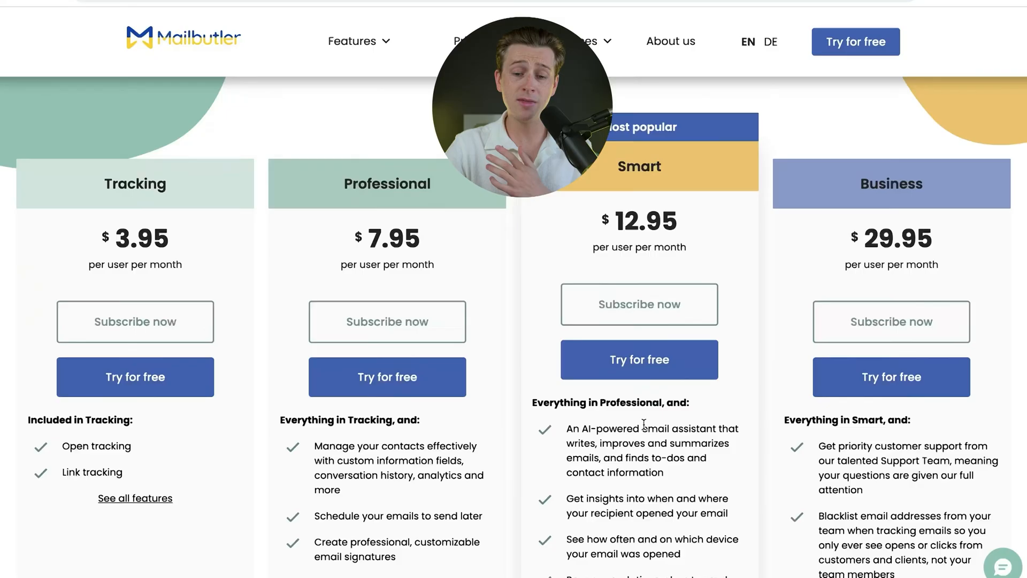
scroll(644, 423, "down", 2)
scroll(646, 423, "down", 1)
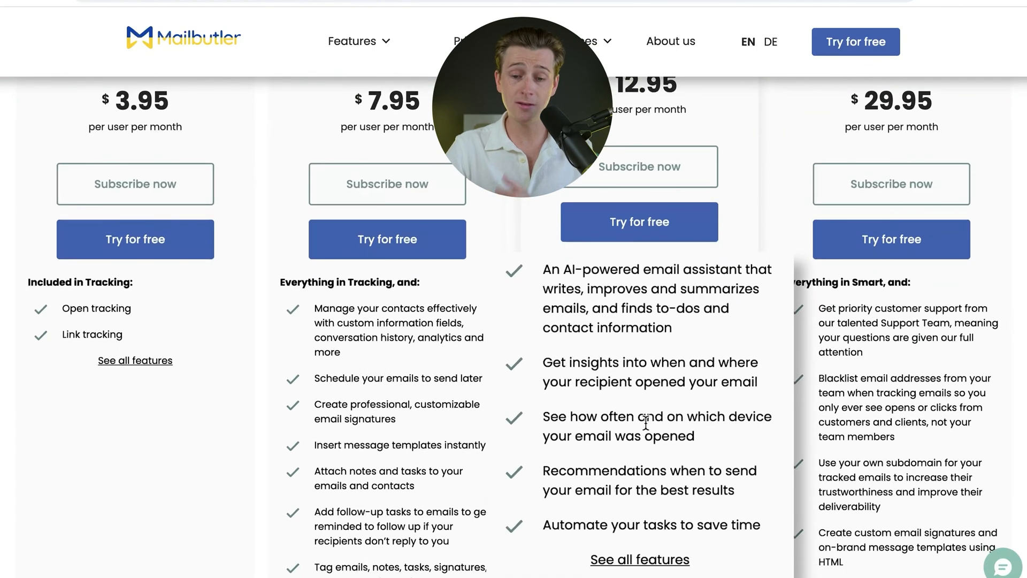